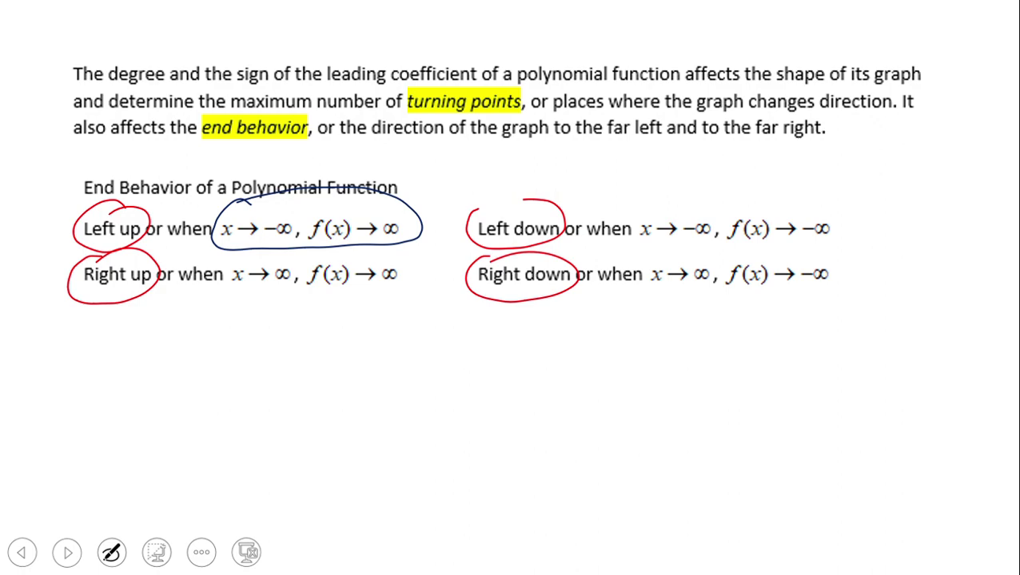
- Draw arrows to x→−∞ and f(x)→±∞ in the Left up and Left down rows, then reveal Discovery
left_click_drag(280, 141, 276, 211)
mouse_move(266, 202)
left_mouse_down()
mouse_move(275, 211)
mouse_move(286, 200)
left_mouse_up()
mouse_move(395, 144)
left_mouse_down()
mouse_move(373, 211)
mouse_move(388, 204)
left_mouse_up()
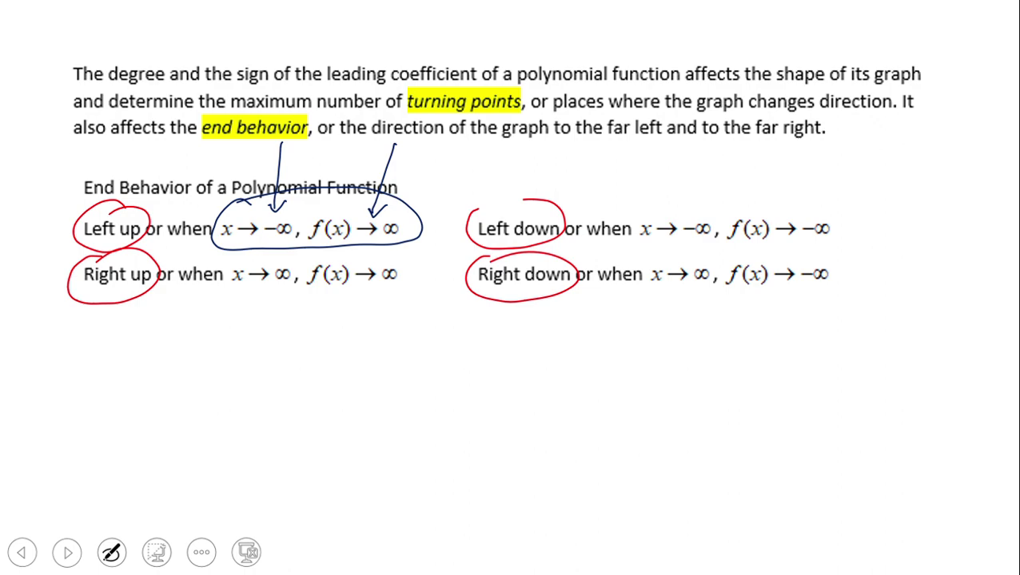
mouse_move(691, 157)
left_mouse_down()
mouse_move(677, 214)
mouse_move(696, 204)
left_mouse_up()
mouse_move(809, 147)
left_mouse_down()
mouse_move(788, 210)
mouse_move(804, 205)
left_mouse_up()
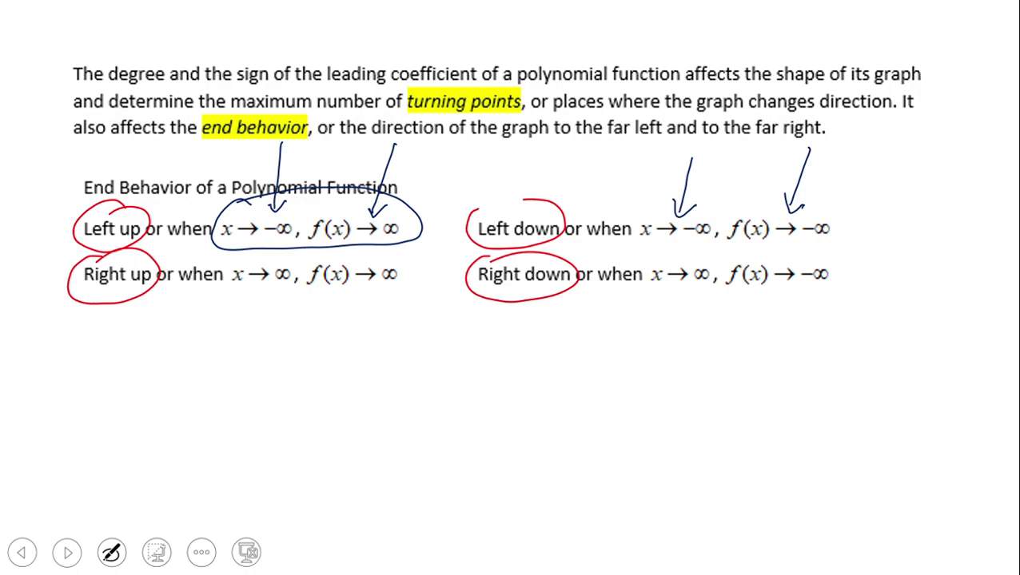
key("Right")
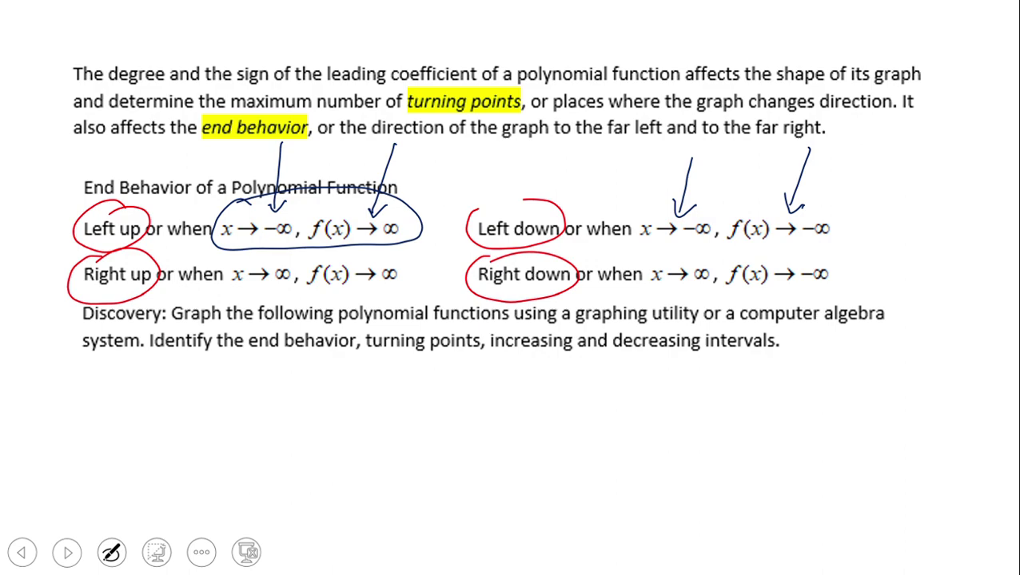
- Advance the slide to reveal polynomial functions 1–4, then functions 5–8
key("Right")
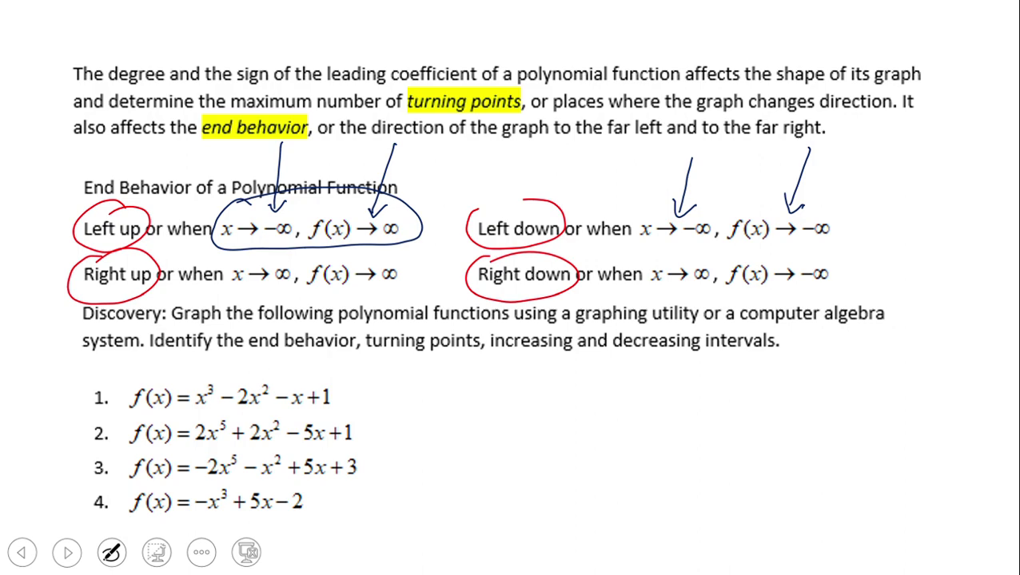
key("Right")
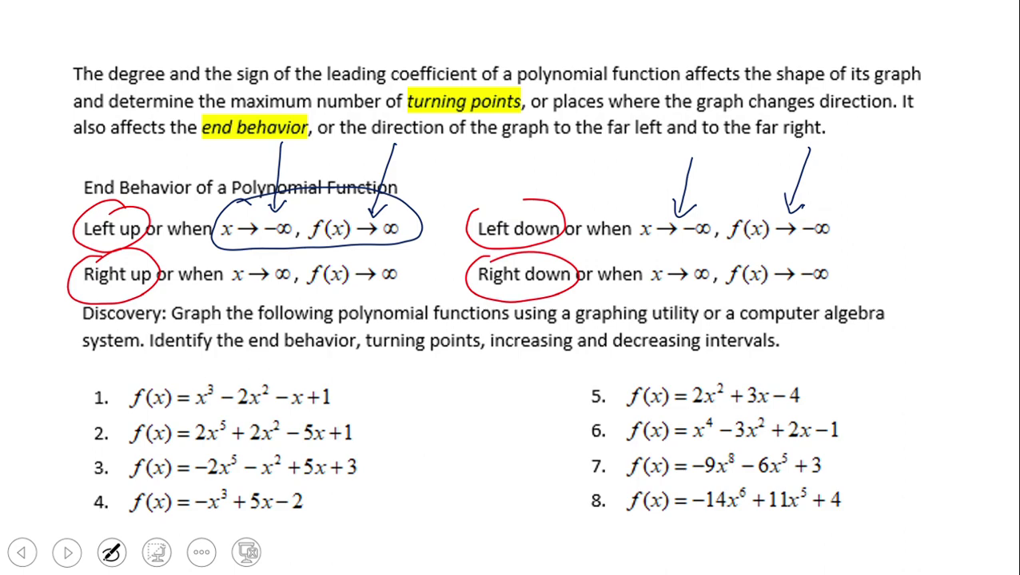
- Write 'odd' beside functions 1–4 and 'even' beside functions 5–8
mouse_move(388, 384)
left_mouse_down()
mouse_move(380, 401)
mouse_move(390, 384)
mouse_move(417, 396)
left_mouse_up()
mouse_move(412, 358)
left_mouse_down()
mouse_move(416, 399)
mouse_move(434, 382)
mouse_move(441, 395)
left_mouse_up()
mouse_move(849, 379)
left_mouse_down()
mouse_move(866, 376)
mouse_move(863, 390)
left_mouse_up()
mouse_move(871, 372)
left_mouse_down()
mouse_move(882, 387)
mouse_move(890, 367)
mouse_move(916, 388)
left_mouse_up()
left_click_drag(919, 389, 935, 390)
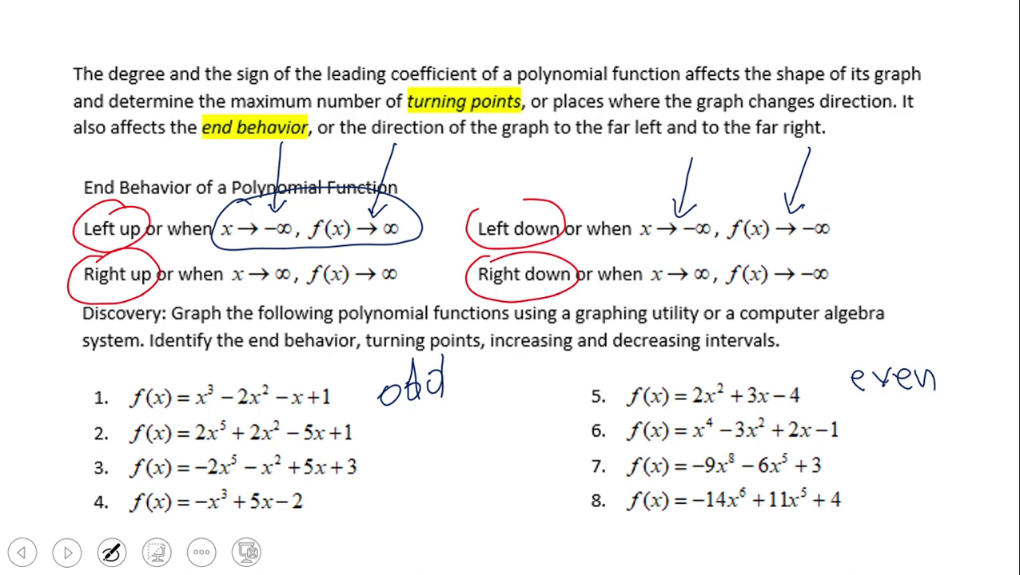
- Mark positive leading coefficients for functions 1, 5, 6 and circle the negative signs in functions 3, 4, 7, 8
mouse_move(192, 377)
left_mouse_down()
mouse_move(191, 439)
mouse_move(214, 412)
left_mouse_up()
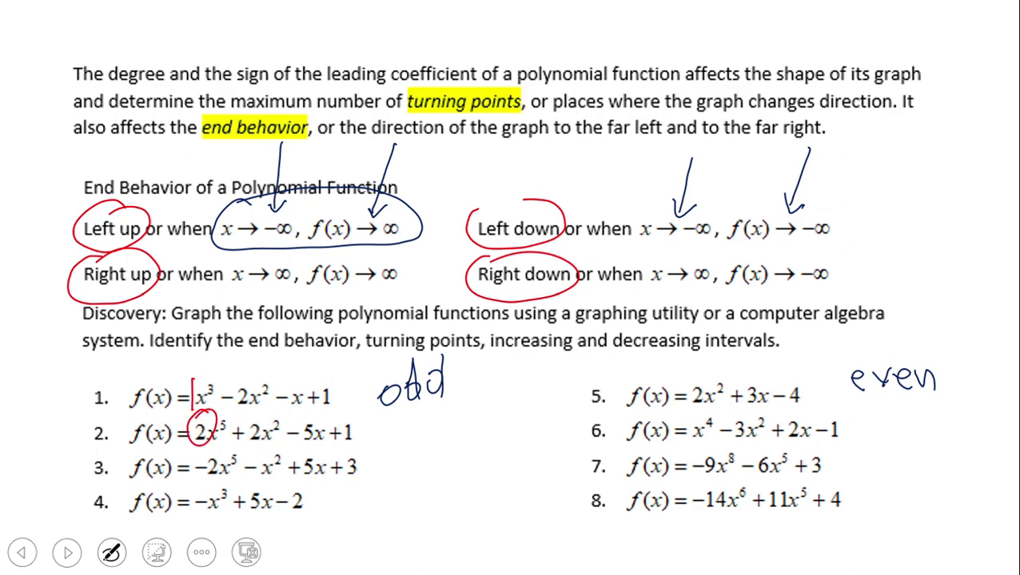
left_click_drag(703, 373, 701, 374)
left_click_drag(689, 416, 689, 451)
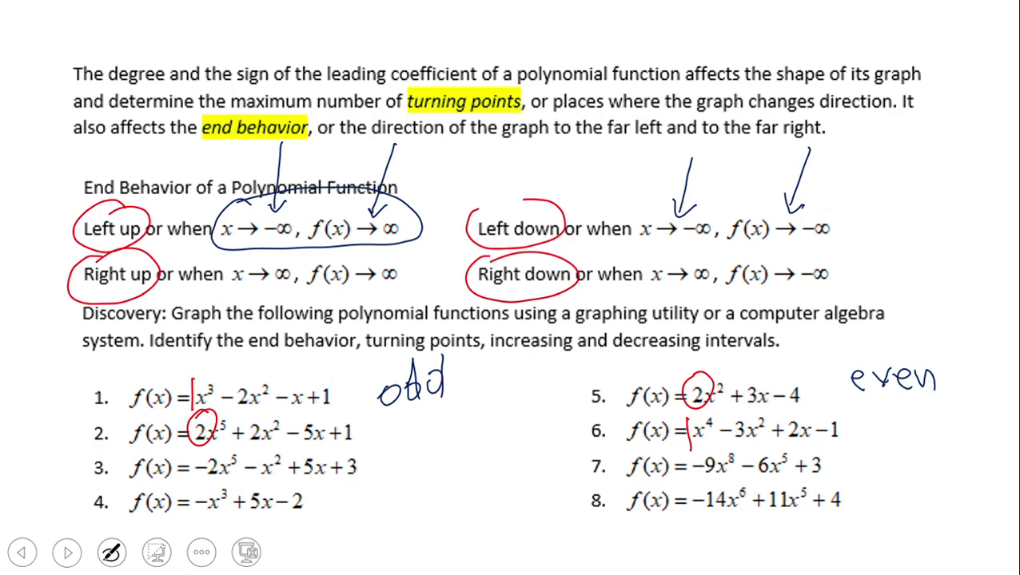
mouse_move(211, 445)
left_mouse_down()
mouse_move(200, 512)
mouse_move(210, 481)
left_mouse_up()
mouse_move(701, 452)
left_mouse_down()
mouse_move(687, 477)
mouse_move(703, 454)
left_mouse_up()
mouse_move(694, 486)
left_mouse_down()
mouse_move(684, 500)
mouse_move(697, 486)
left_mouse_up()
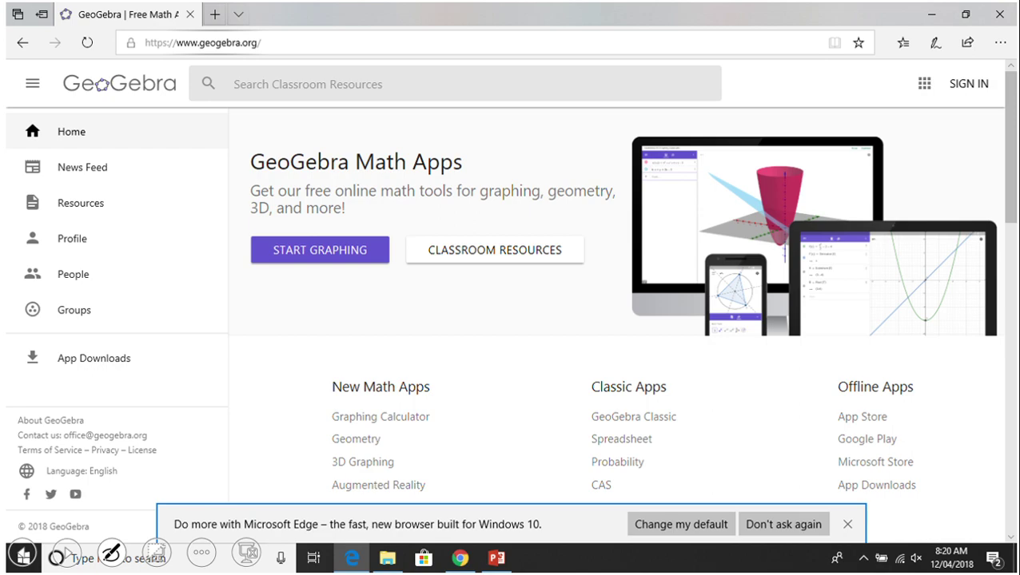
- Circle New Math Apps and launch the Graphing Calculator to graph f(x) = x³ − 2x² − x + 1
mouse_move(423, 351)
left_mouse_down()
mouse_move(339, 360)
mouse_move(314, 400)
mouse_move(421, 407)
mouse_move(471, 390)
mouse_move(393, 349)
left_mouse_up()
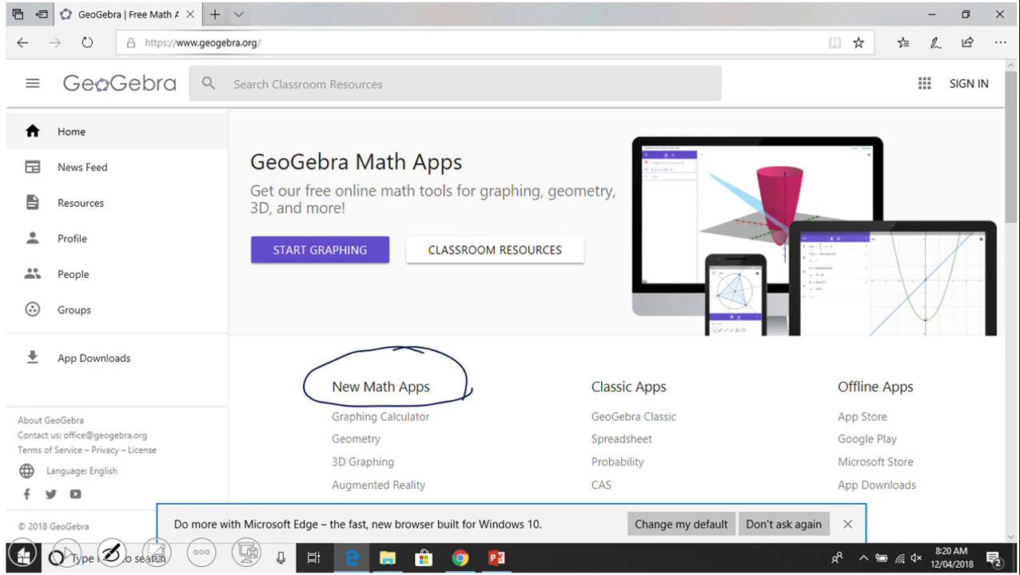
mouse_move(336, 398)
left_mouse_down()
mouse_move(306, 417)
mouse_move(454, 404)
mouse_move(360, 395)
left_mouse_up()
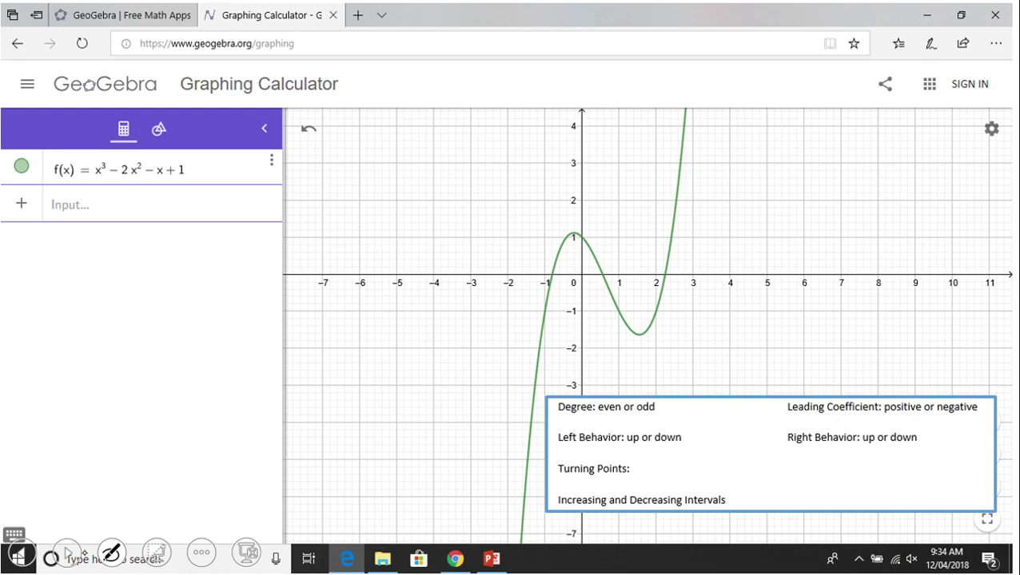
- Cross out 'even' and 'negative' to mark the cubic as odd degree with positive leading coefficient
mouse_move(614, 391)
left_mouse_down()
mouse_move(601, 424)
mouse_move(617, 417)
left_mouse_up()
left_click_drag(963, 393, 934, 420)
left_click_drag(929, 391, 975, 429)
- Draw arrows on the falling left and rising right ends, crossing out left up and right down
left_click_drag(446, 449, 501, 518)
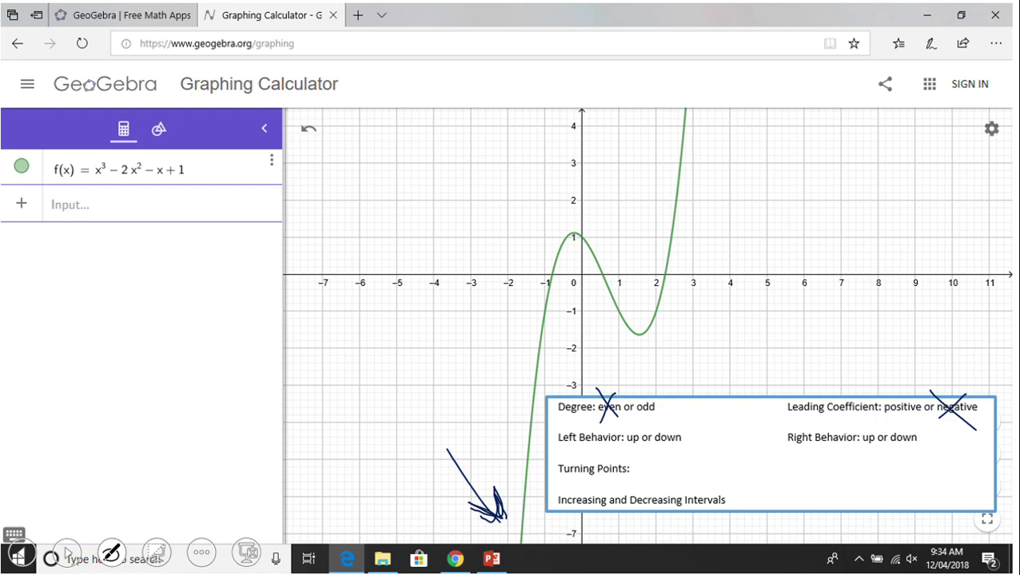
left_click_drag(636, 412, 622, 459)
left_click_drag(616, 416, 644, 456)
left_click_drag(712, 199, 689, 135)
mouse_move(689, 134)
left_mouse_down()
mouse_move(691, 155)
mouse_move(703, 149)
left_mouse_up()
left_click_drag(702, 148, 690, 156)
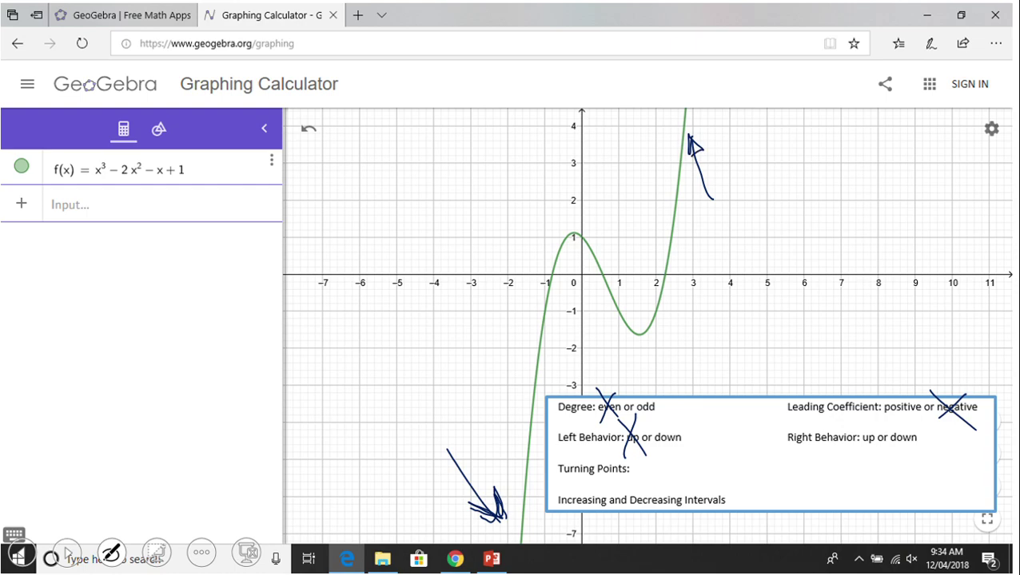
left_click_drag(911, 416, 887, 455)
left_click_drag(882, 415, 922, 459)
- Circle the cubic's two turning points, trace its rising and falling stretches, and write 2 turning points
mouse_move(575, 230)
left_mouse_down()
mouse_move(566, 240)
mouse_move(574, 230)
left_mouse_up()
mouse_move(644, 333)
left_mouse_down()
mouse_move(630, 339)
mouse_move(636, 328)
left_mouse_up()
mouse_move(519, 537)
left_mouse_down()
mouse_move(551, 256)
mouse_move(569, 239)
left_mouse_up()
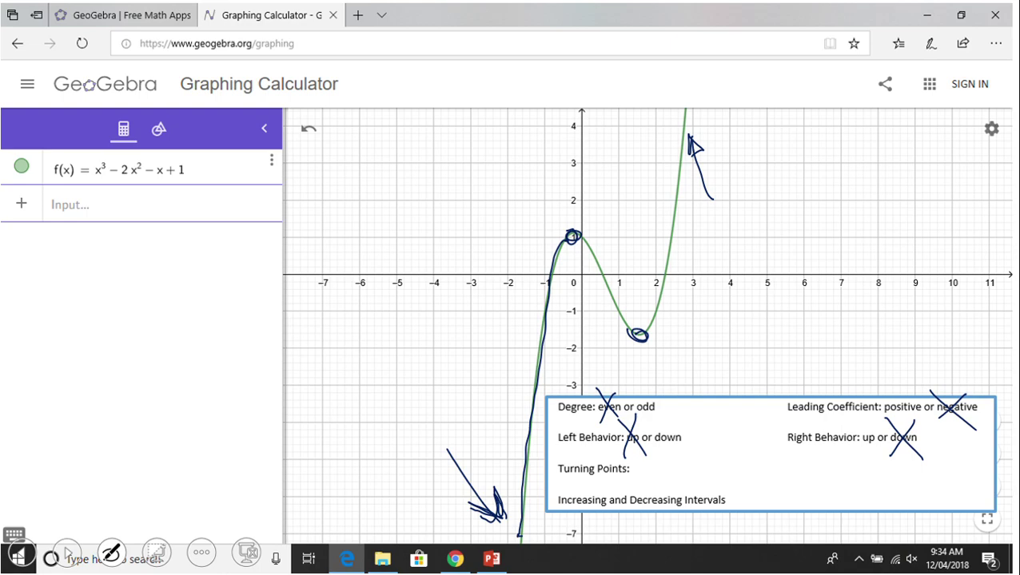
left_click_drag(574, 233, 637, 334)
left_click_drag(637, 336, 684, 109)
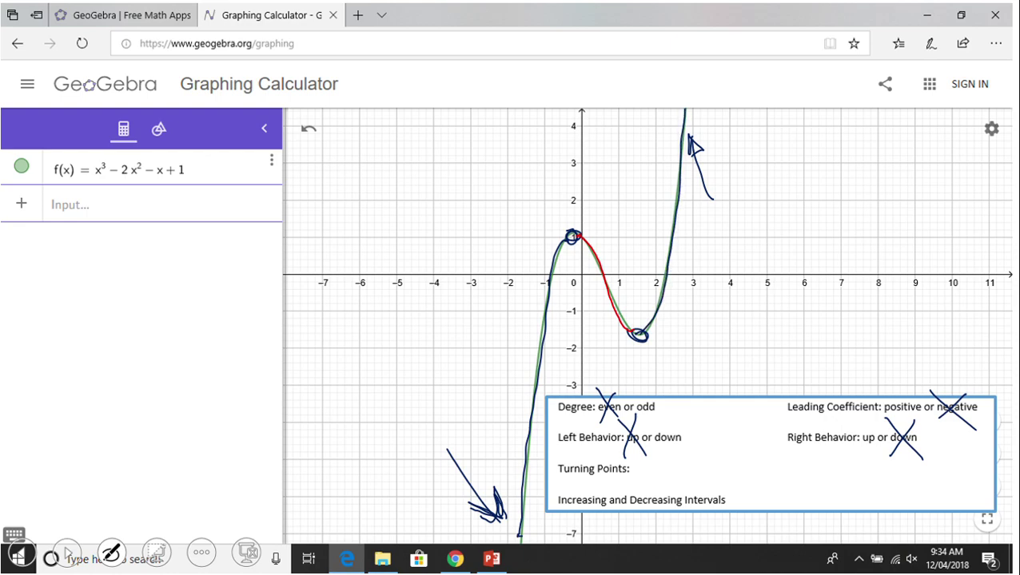
left_click_drag(642, 453, 686, 477)
- Mark the increasing regions on both sides and the decreasing stretch between the turning points
left_click_drag(511, 352, 489, 386)
mouse_move(490, 359)
left_mouse_down()
mouse_move(488, 387)
mouse_move(514, 377)
left_mouse_up()
mouse_move(707, 225)
left_mouse_down()
mouse_move(687, 247)
mouse_move(718, 251)
left_mouse_up()
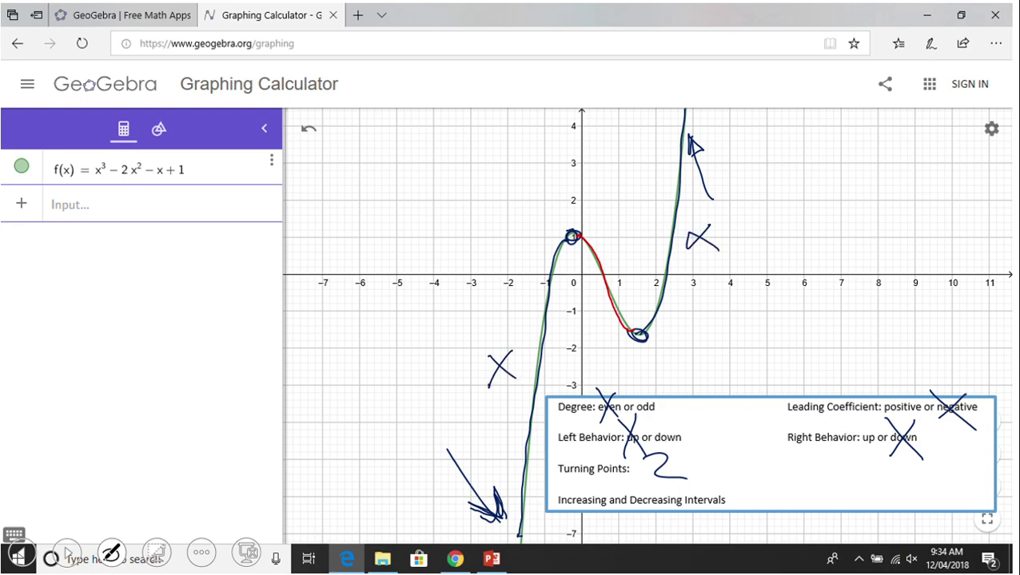
mouse_move(631, 248)
left_mouse_down()
mouse_move(618, 269)
mouse_move(633, 265)
left_mouse_up()
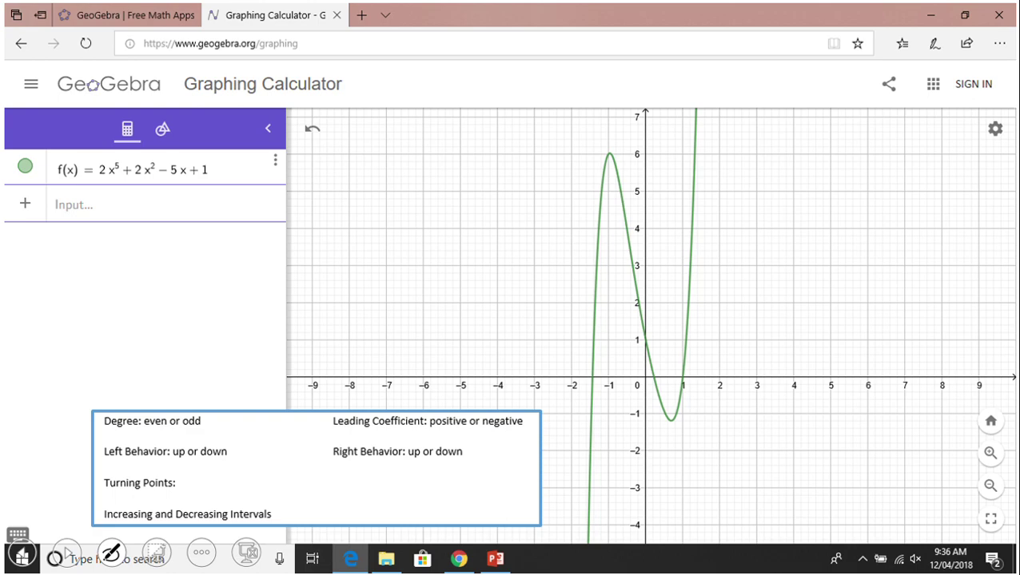
- Circle the quintic's leading 2 and exponent 5, cross out even, negative and the 'up' options, and write 2
mouse_move(115, 176)
left_mouse_down()
mouse_move(137, 160)
mouse_move(127, 148)
mouse_move(91, 190)
mouse_move(111, 157)
left_mouse_up()
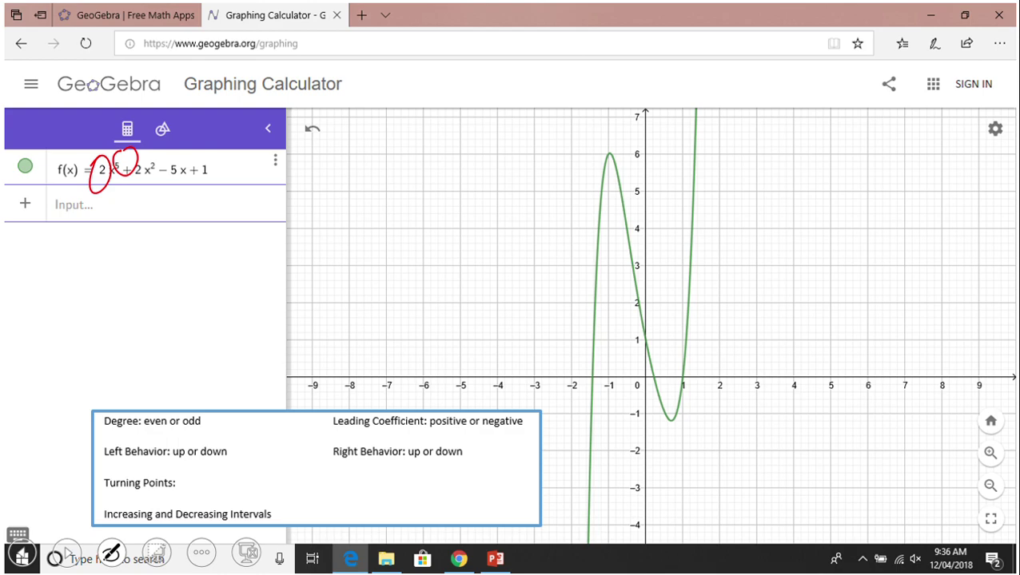
mouse_move(164, 402)
left_mouse_down()
mouse_move(147, 437)
mouse_move(168, 427)
left_mouse_up()
left_click_drag(512, 404, 484, 435)
left_click_drag(486, 404, 521, 436)
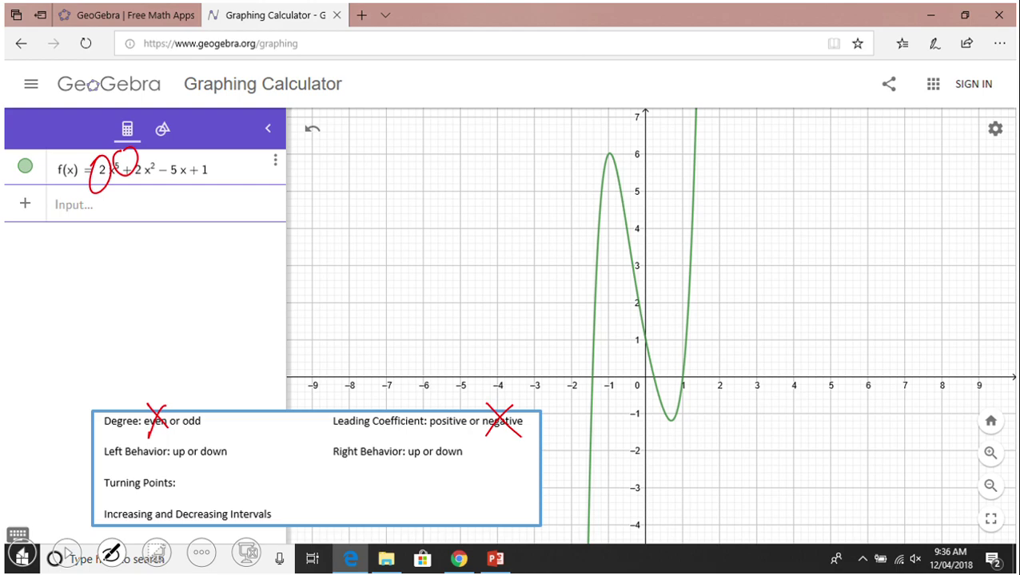
left_click_drag(193, 432, 168, 471)
left_click_drag(172, 436, 193, 462)
left_click_drag(423, 434, 402, 469)
left_click_drag(404, 435, 426, 468)
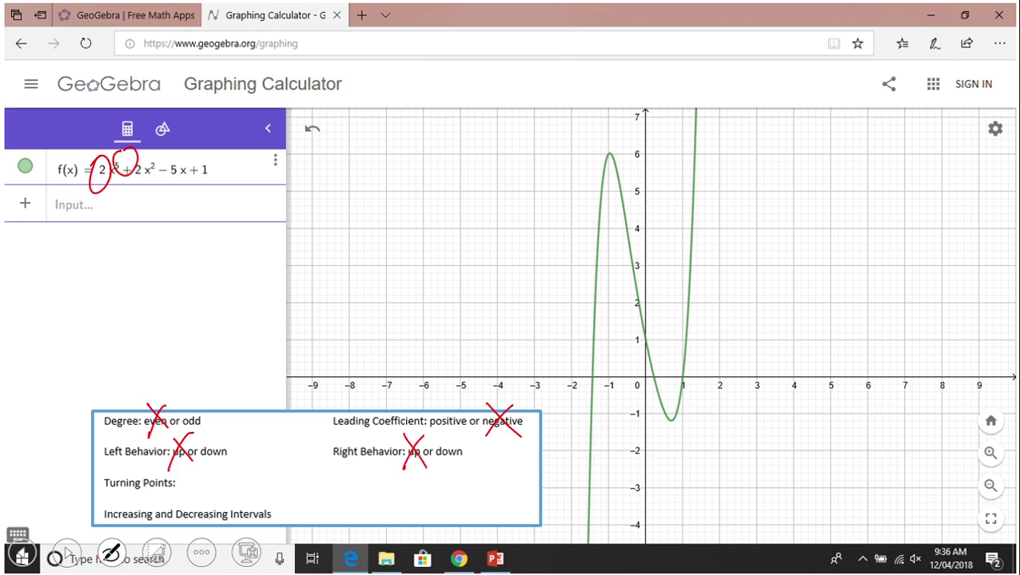
left_click_drag(185, 469, 220, 483)
- Circle the maximum near (−1, 6) and minimum near (1, −1), and trace the falling and rising stretches
mouse_move(617, 151)
left_mouse_down()
mouse_move(607, 157)
mouse_move(623, 152)
left_mouse_up()
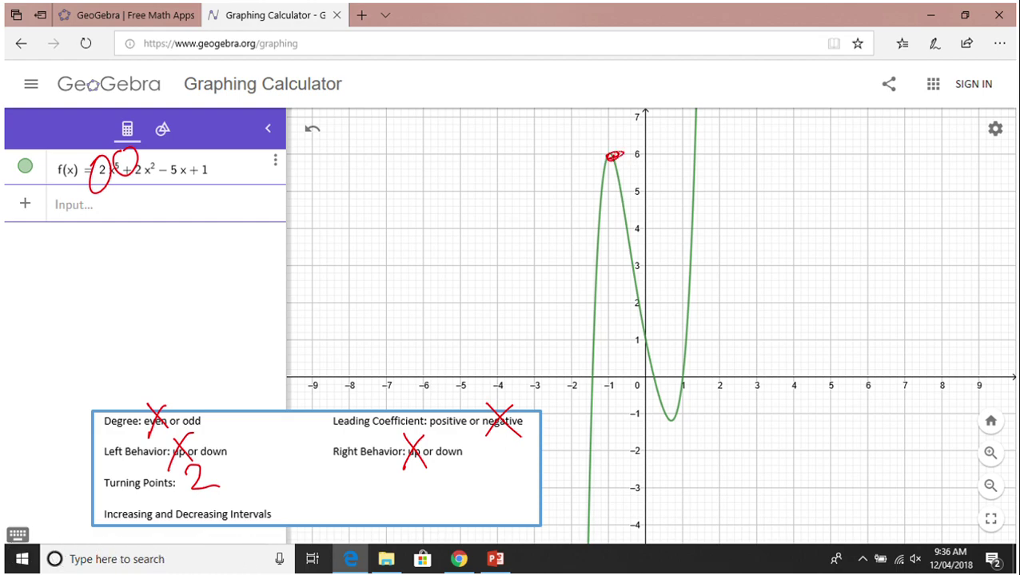
left_click_drag(668, 412, 669, 422)
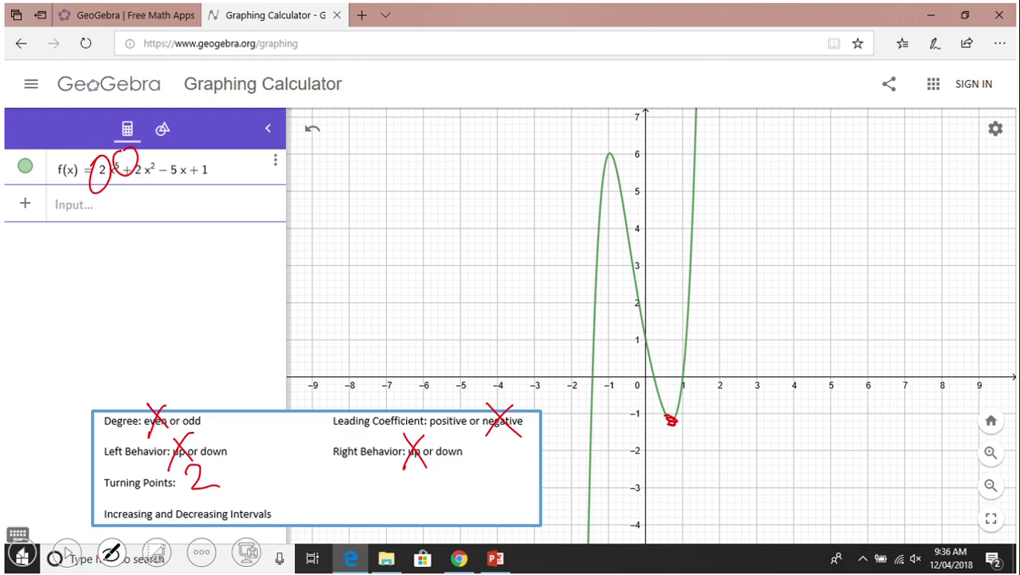
mouse_move(599, 152)
left_mouse_down()
mouse_move(615, 158)
mouse_move(645, 359)
mouse_move(667, 414)
left_mouse_up()
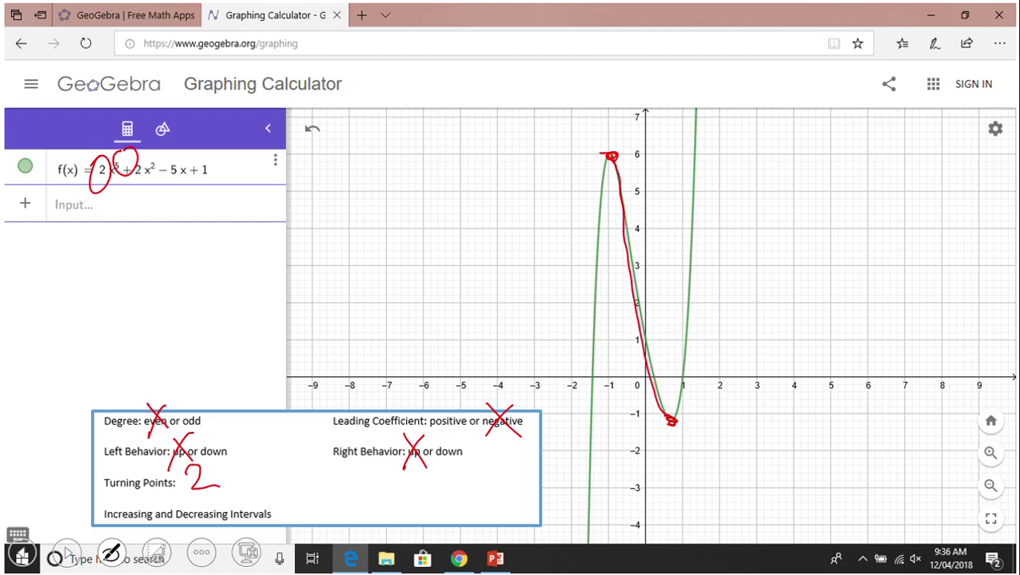
mouse_move(583, 539)
left_mouse_down()
mouse_move(584, 356)
mouse_move(612, 154)
left_mouse_up()
mouse_move(666, 416)
left_mouse_down()
mouse_move(681, 355)
mouse_move(698, 99)
left_mouse_up()
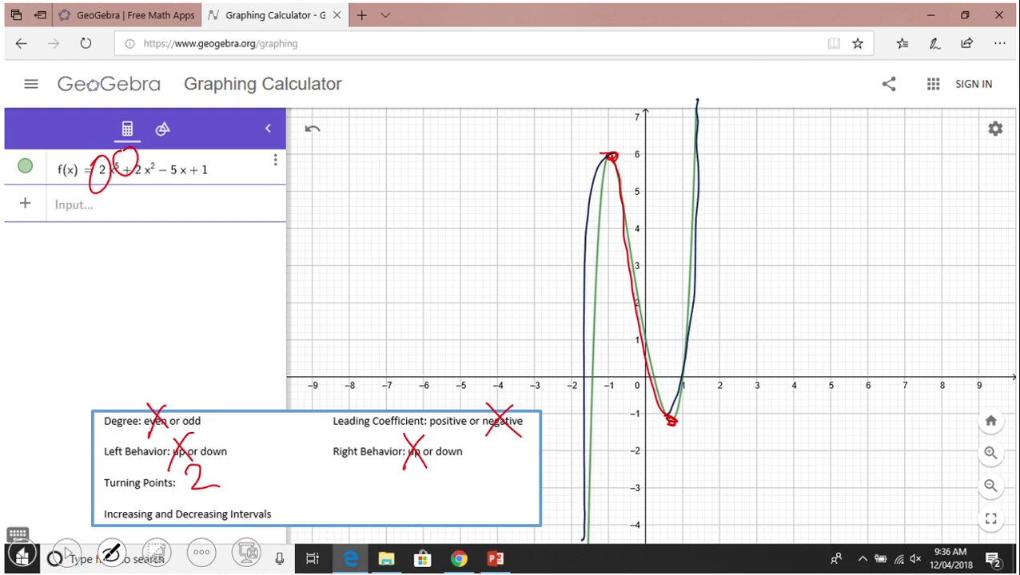